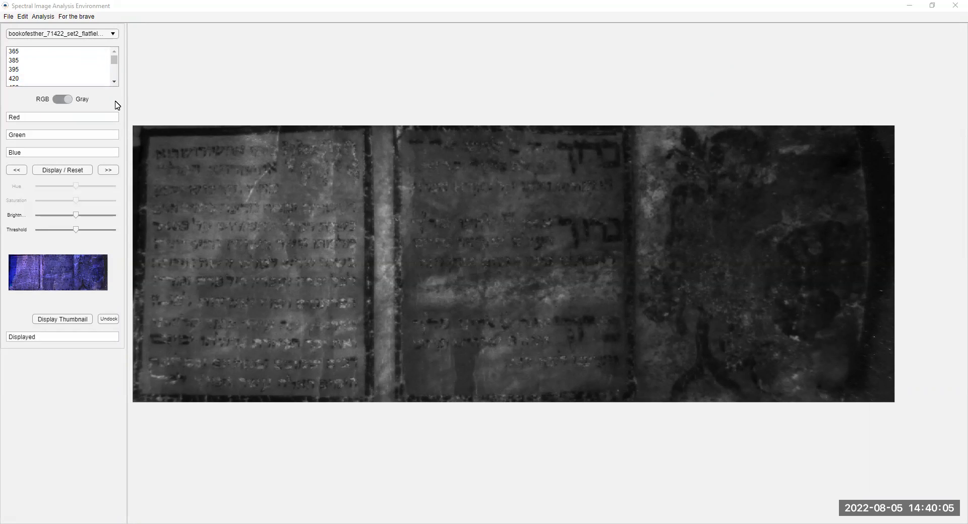
Step: Select the bookofesther_71422_set2_flatfield_calibrated_cropped_dataCube image and display its 395 band, followed by its 520 band, in grayscale
{"action": "left_click", "coordinate": [97, 40]}
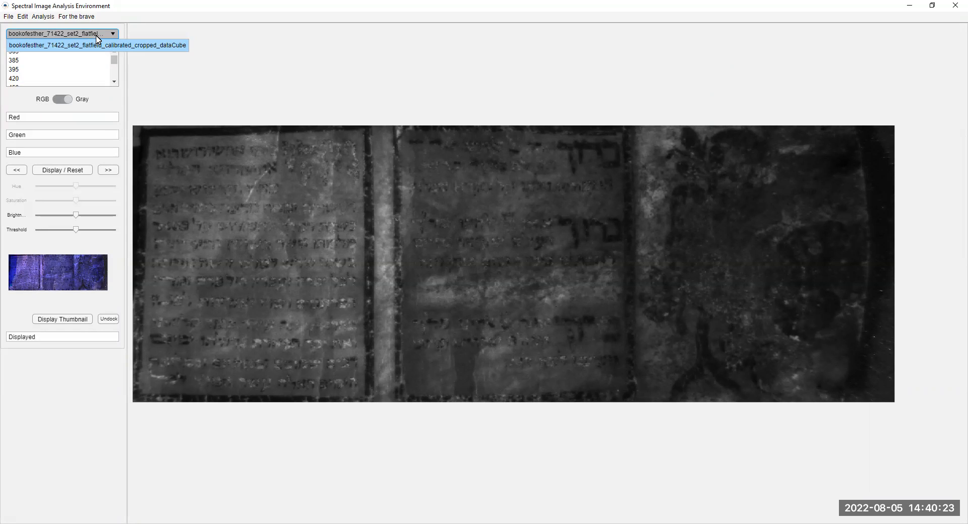
{"action": "left_click", "coordinate": [97, 45]}
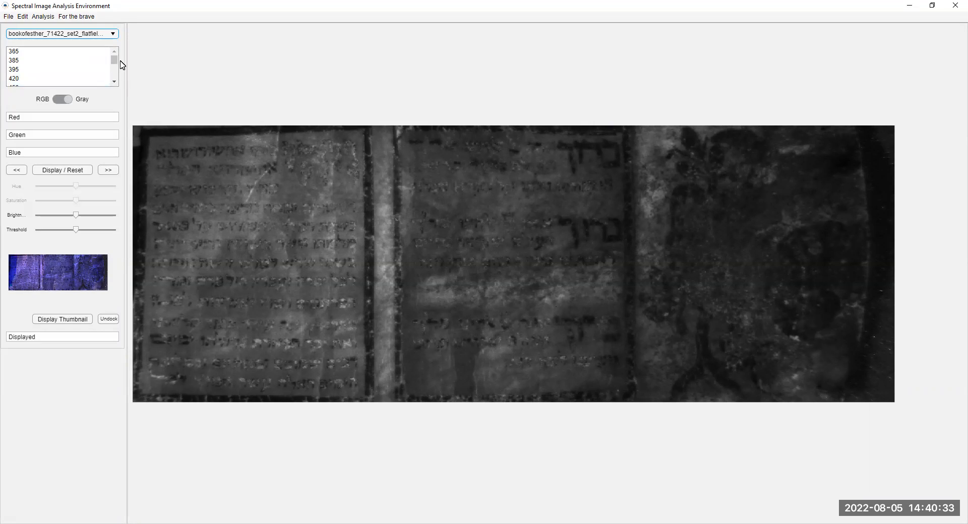
{"action": "mouse_move", "coordinate": [112, 64]}
{"action": "left_mouse_down"}
{"action": "mouse_move", "coordinate": [115, 80]}
{"action": "mouse_move", "coordinate": [114, 58]}
{"action": "left_mouse_up"}
{"action": "left_click", "coordinate": [52, 70]}
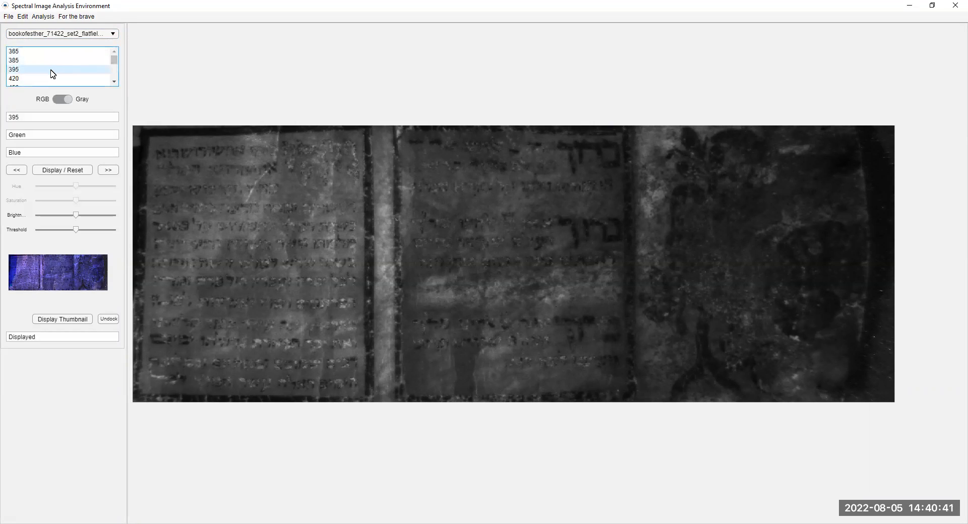
{"action": "left_click", "coordinate": [72, 170]}
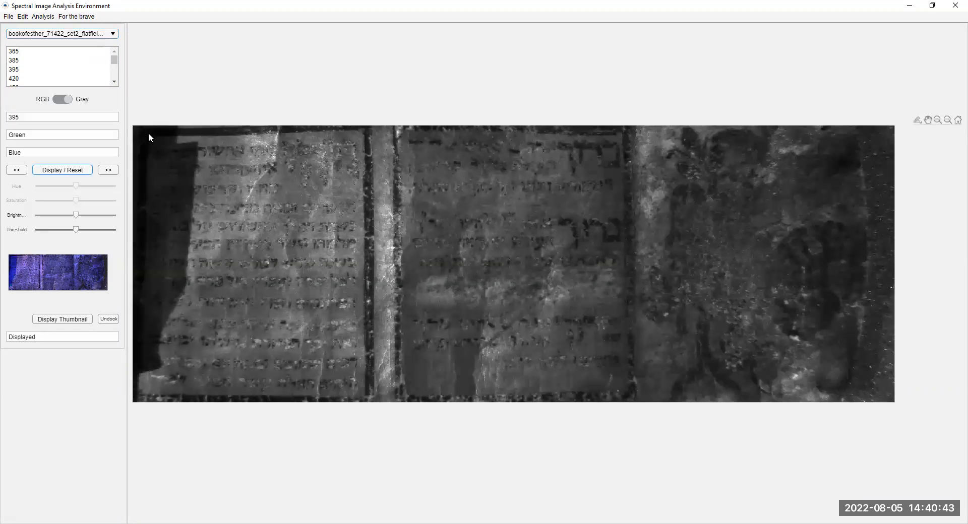
{"action": "left_click_drag", "start_coordinate": [115, 61], "coordinate": [115, 66]}
{"action": "left_click", "coordinate": [77, 172]}
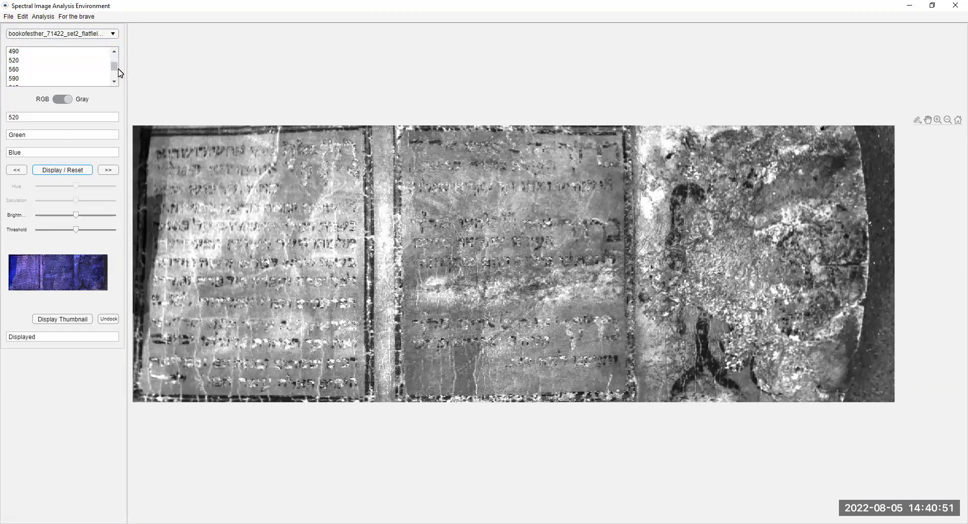
{"action": "left_click_drag", "start_coordinate": [116, 69], "coordinate": [115, 59]}
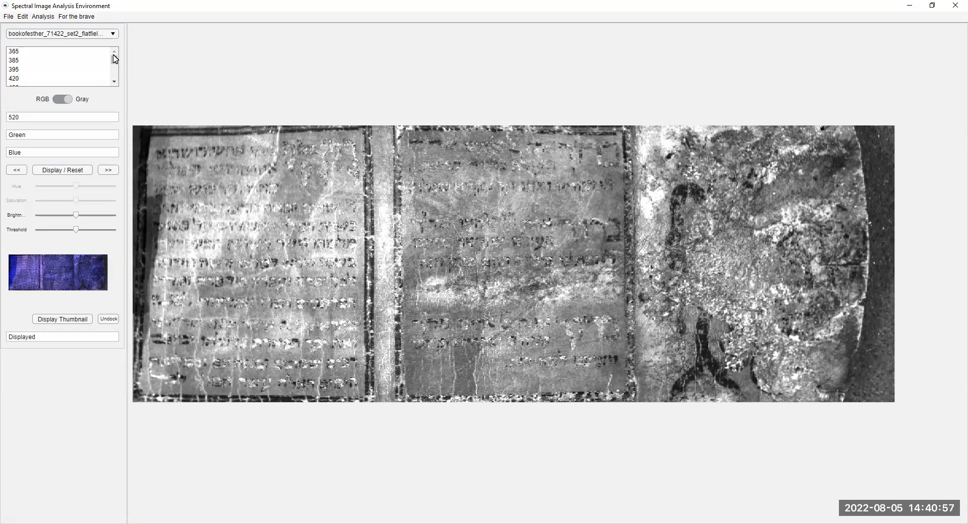
{"action": "left_click", "coordinate": [23, 69]}
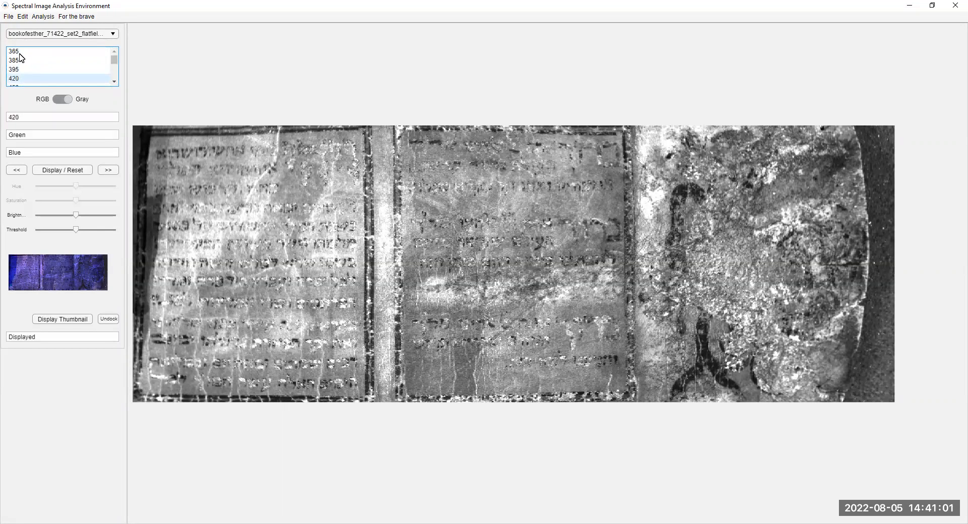
{"action": "left_click", "coordinate": [20, 52]}
Step: Switch to RGB mode and display bands 520, 590 and 615 as the red, green and blue channels
{"action": "left_click", "coordinate": [67, 101]}
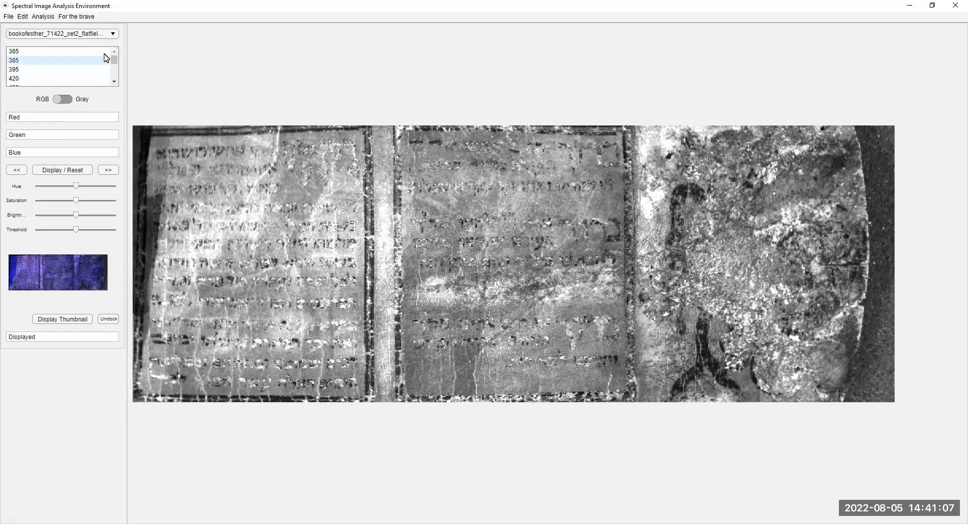
{"action": "left_click_drag", "start_coordinate": [116, 62], "coordinate": [115, 68]}
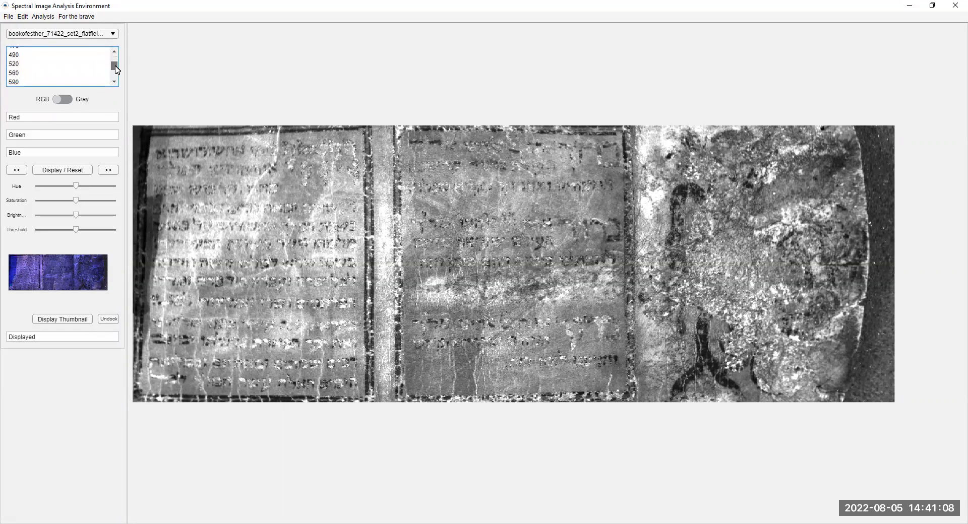
{"action": "left_click", "coordinate": [61, 61]}
{"action": "left_click", "coordinate": [64, 80]}
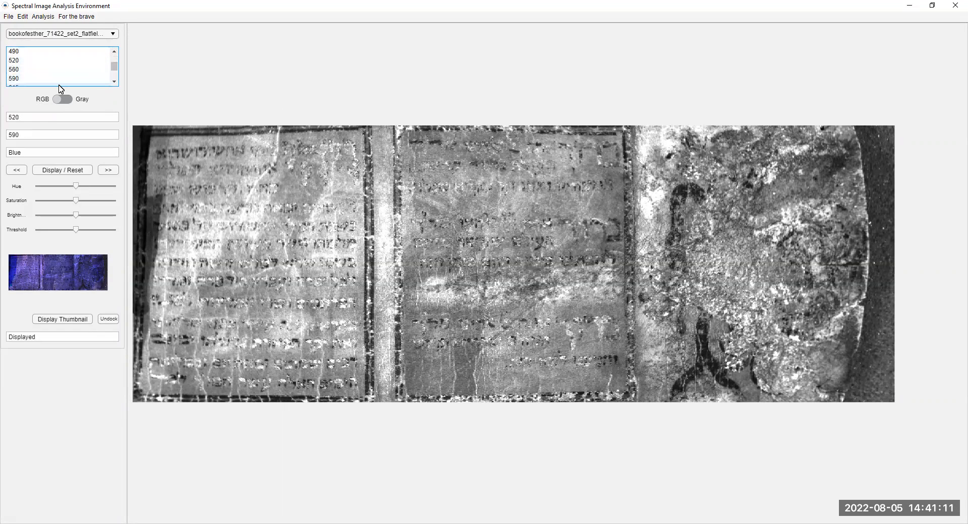
{"action": "left_click", "coordinate": [56, 85]}
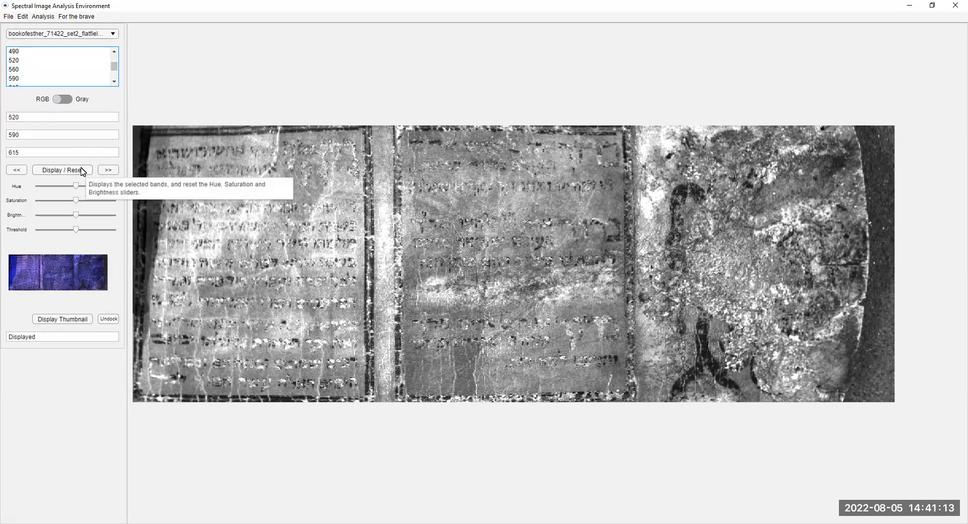
{"action": "left_click", "coordinate": [83, 172]}
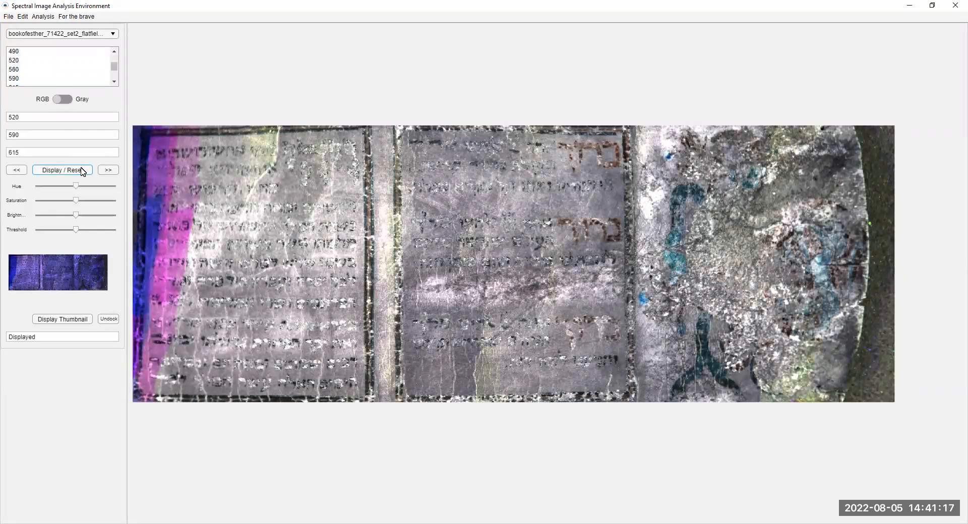
Step: Cycle the 520, 590 and 615 composite through its channel orders until red is 590, green 520 and blue 615
{"action": "left_click", "coordinate": [109, 170]}
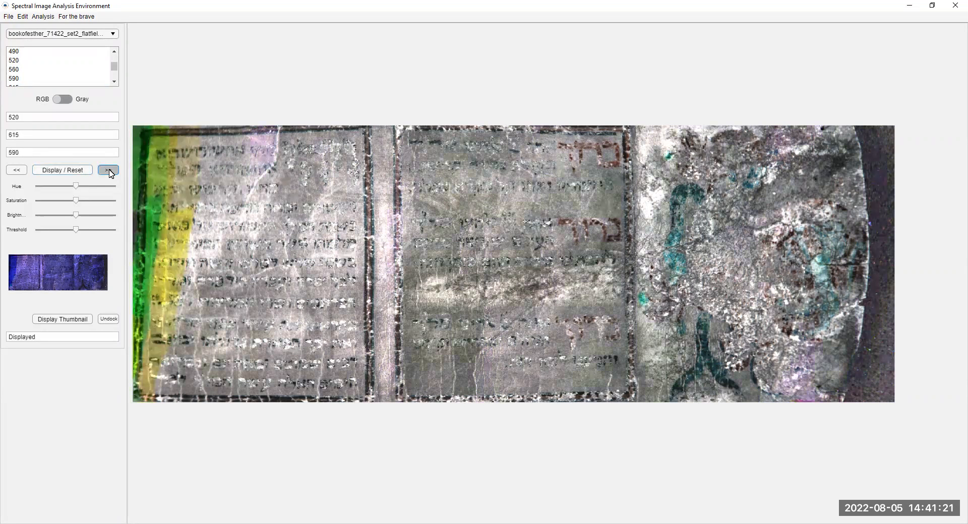
{"action": "left_click", "coordinate": [109, 170]}
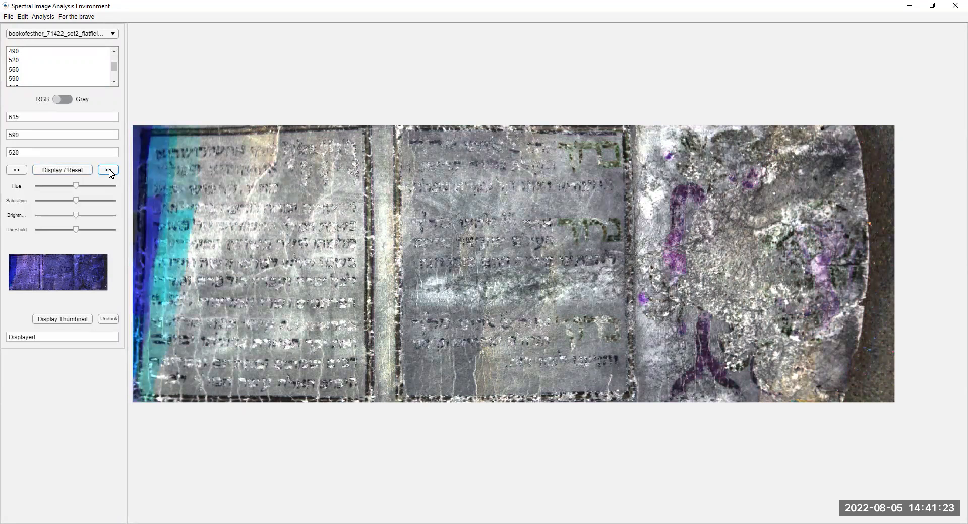
{"action": "left_click", "coordinate": [109, 170]}
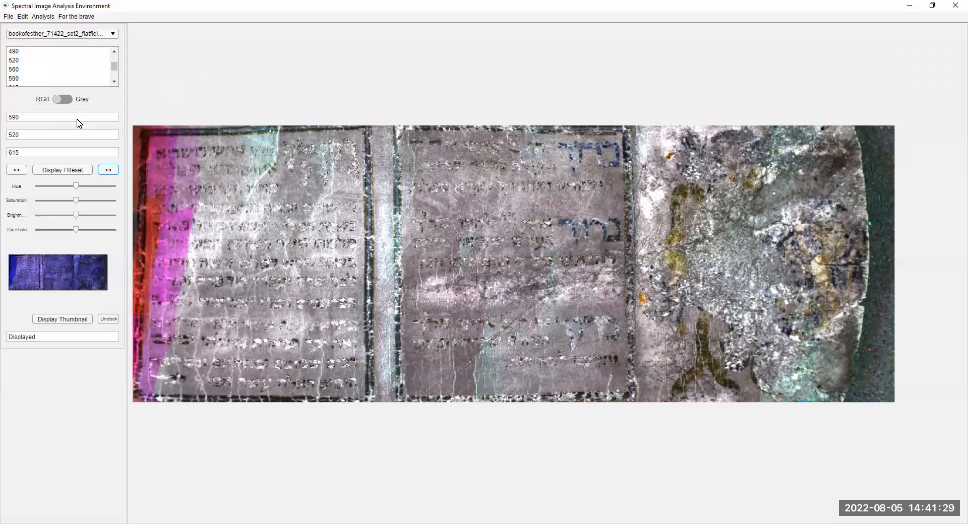
Step: Switch back to grayscale mode and display the 520 band alone
{"action": "left_click", "coordinate": [63, 100]}
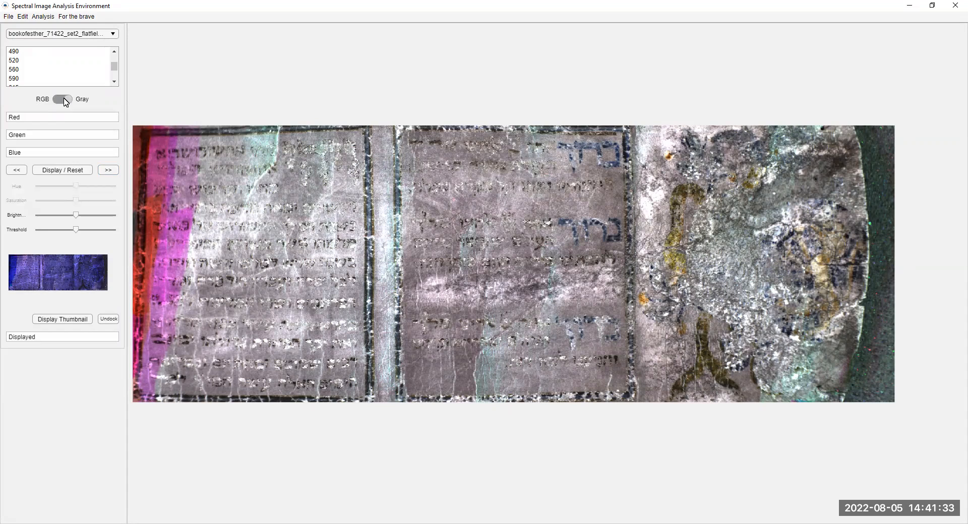
{"action": "left_click", "coordinate": [31, 59]}
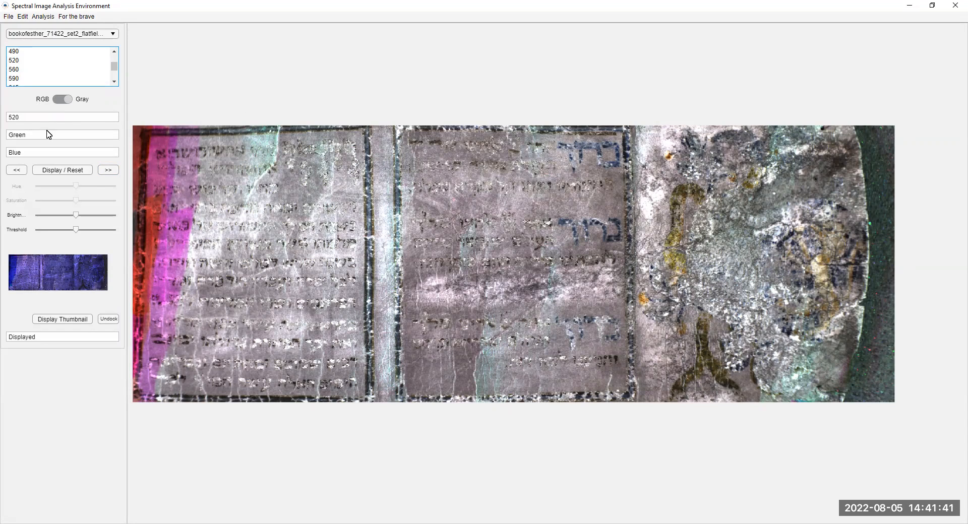
{"action": "left_click", "coordinate": [78, 170]}
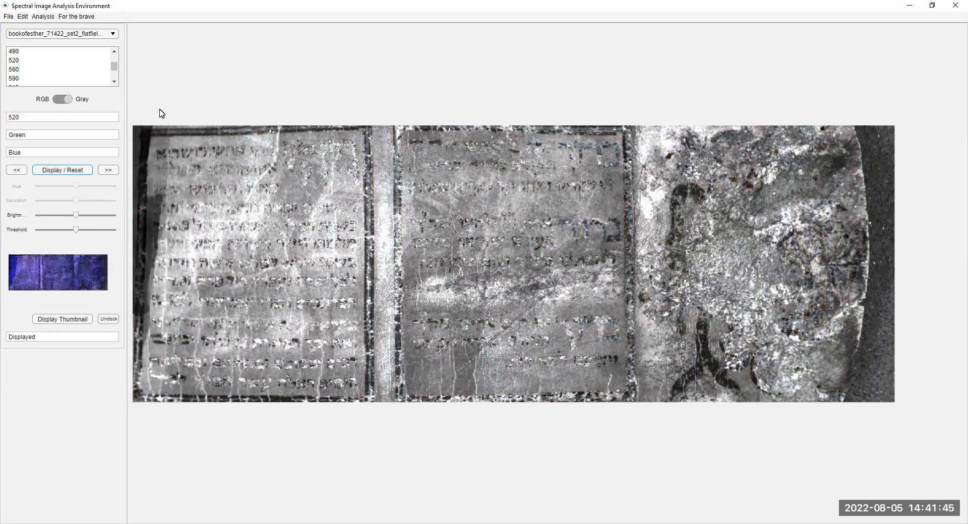
Step: Switch to RGB mode and display bands 660, 730 and 940 as the red, green and blue channels
{"action": "left_click", "coordinate": [65, 98]}
{"action": "left_click_drag", "start_coordinate": [114, 69], "coordinate": [115, 78]}
{"action": "left_click", "coordinate": [43, 56]}
{"action": "left_click", "coordinate": [44, 64]}
{"action": "left_click", "coordinate": [39, 81]}
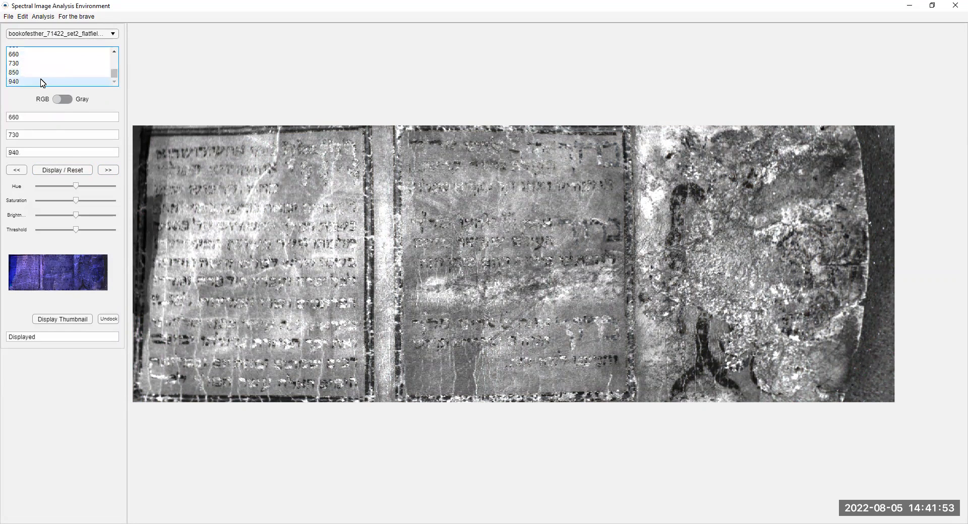
{"action": "left_click", "coordinate": [71, 172]}
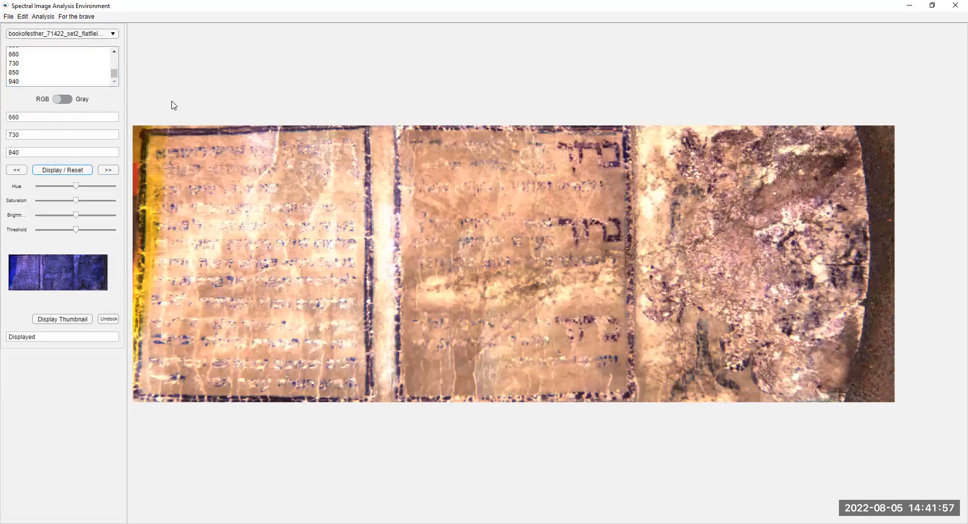
Step: Cycle the composite's channel orders until red is 730, green 940 and blue 660
{"action": "left_click", "coordinate": [107, 170]}
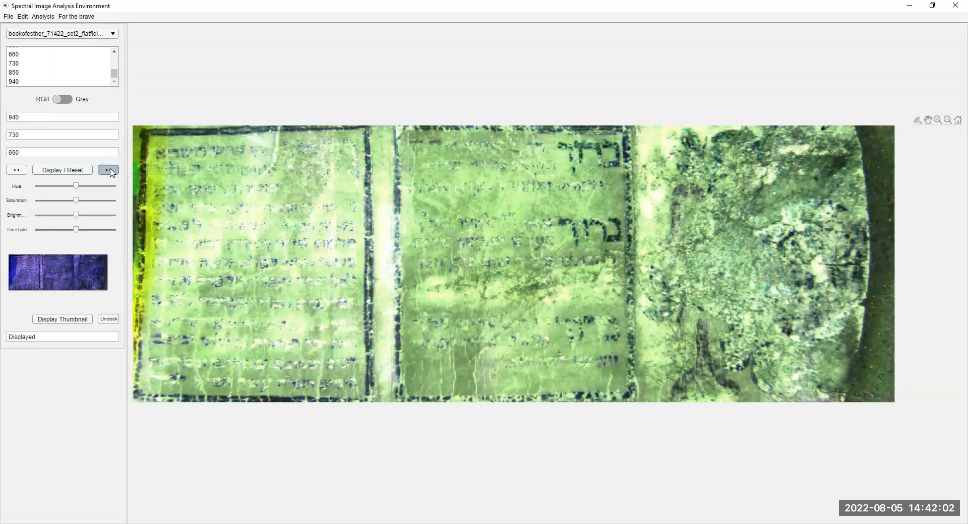
{"action": "left_click", "coordinate": [108, 170]}
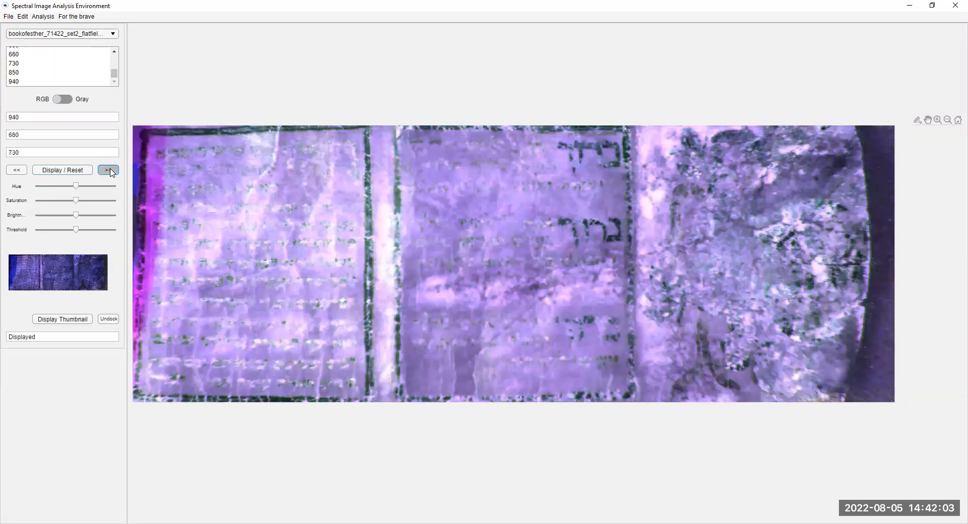
{"action": "left_click", "coordinate": [111, 173]}
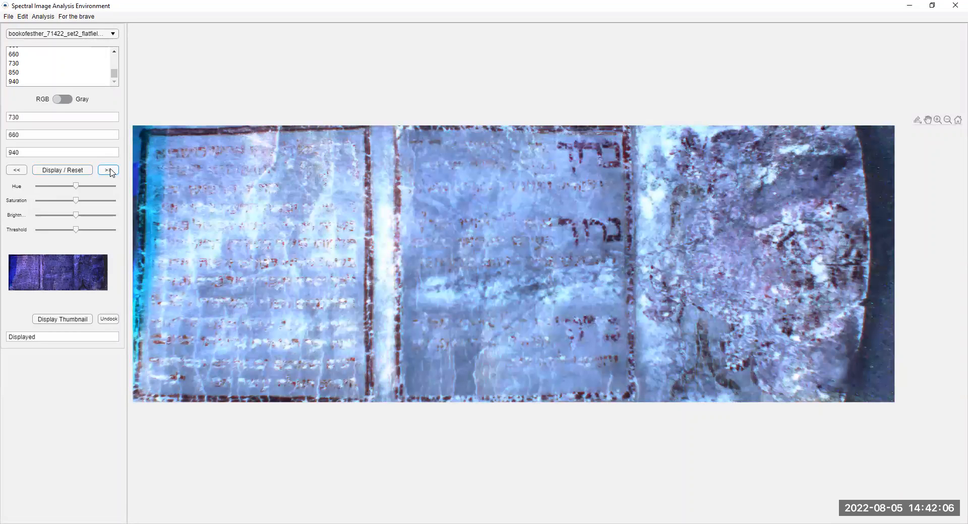
{"action": "left_click", "coordinate": [112, 173]}
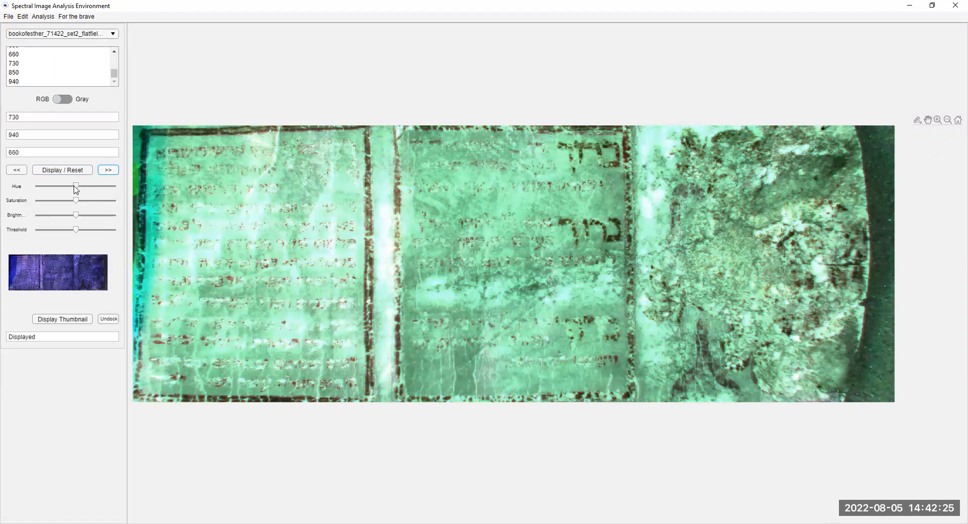
Step: Try a lower hue with raised saturation and brightness on the composite, and reset the color adjustments
{"action": "left_click_drag", "start_coordinate": [78, 186], "coordinate": [85, 189]}
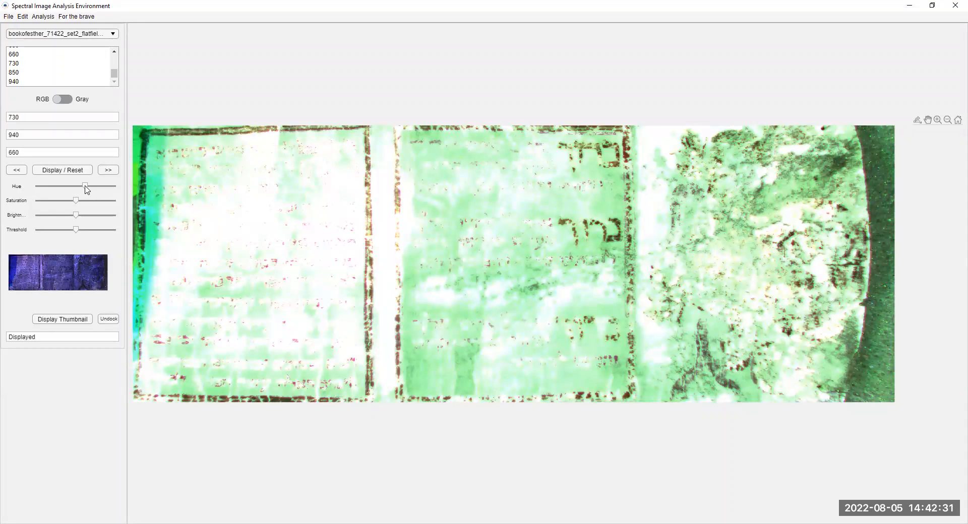
{"action": "left_click_drag", "start_coordinate": [76, 191], "coordinate": [58, 192]}
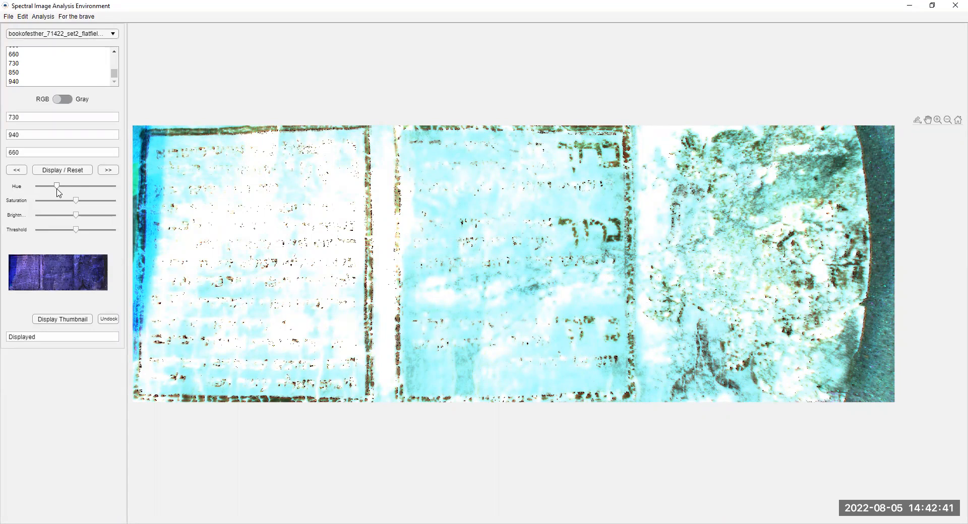
{"action": "left_click_drag", "start_coordinate": [70, 201], "coordinate": [64, 201]}
{"action": "left_click_drag", "start_coordinate": [65, 202], "coordinate": [82, 215]}
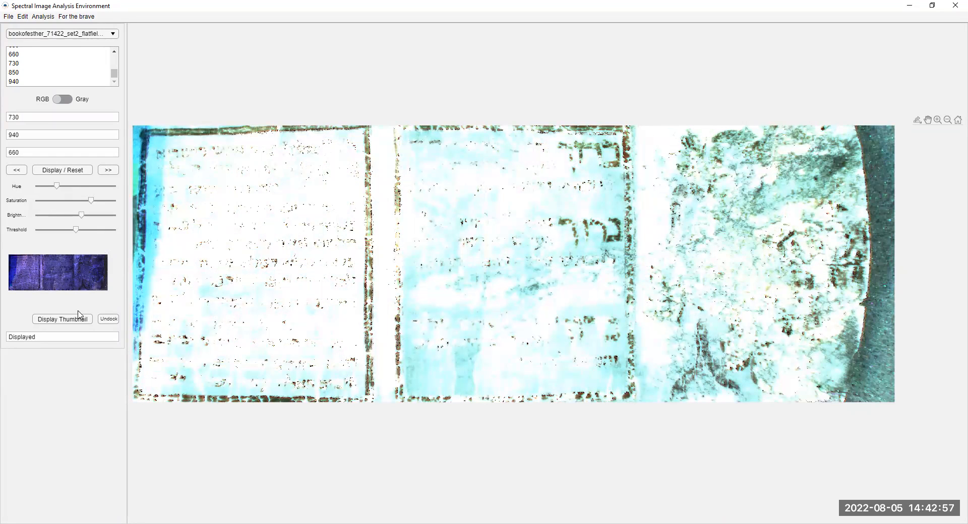
{"action": "left_click", "coordinate": [55, 170]}
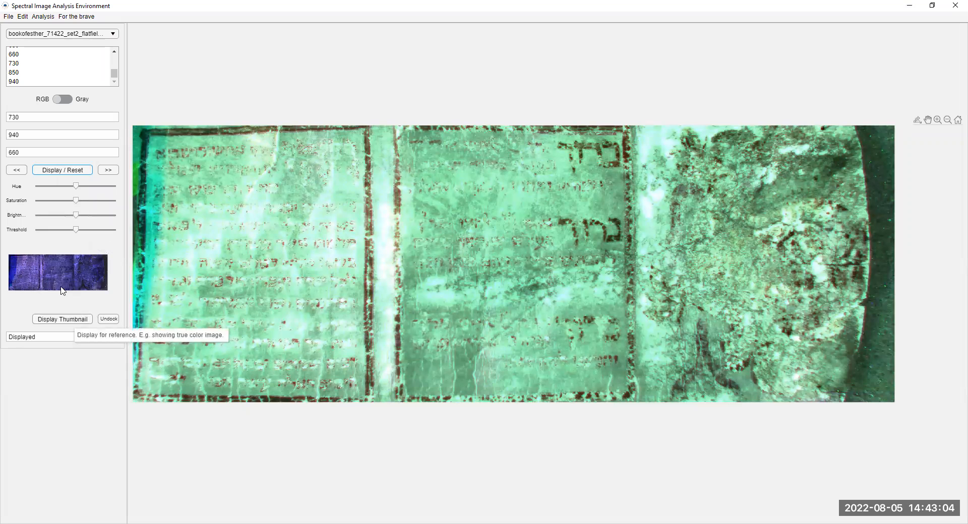
Step: Set the current composite as the reference thumbnail, view it in an undocked window and close that window
{"action": "left_click", "coordinate": [73, 321]}
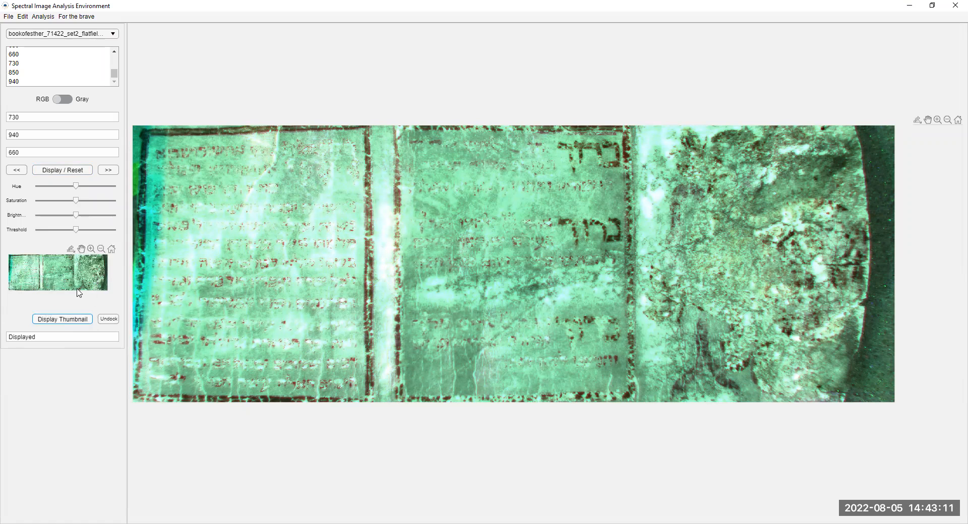
{"action": "left_click", "coordinate": [109, 323]}
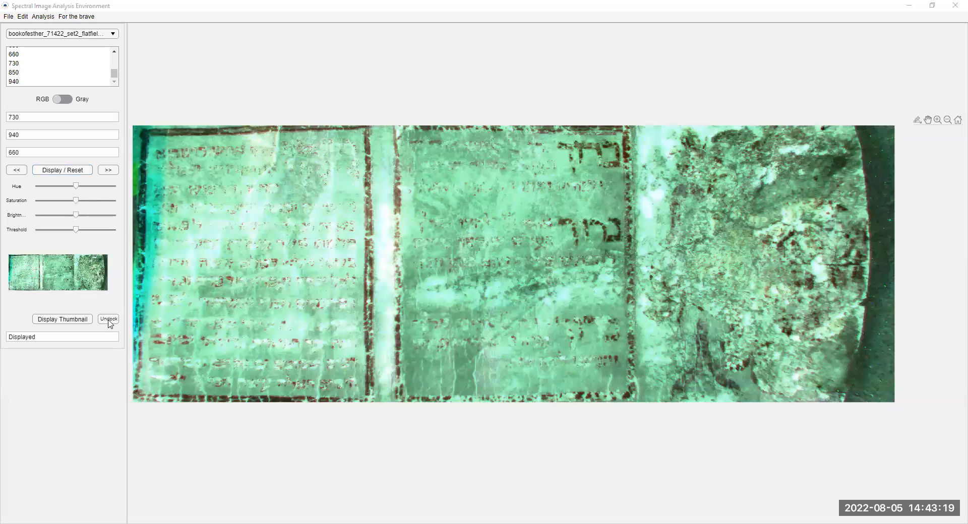
{"action": "left_click", "coordinate": [391, 217]}
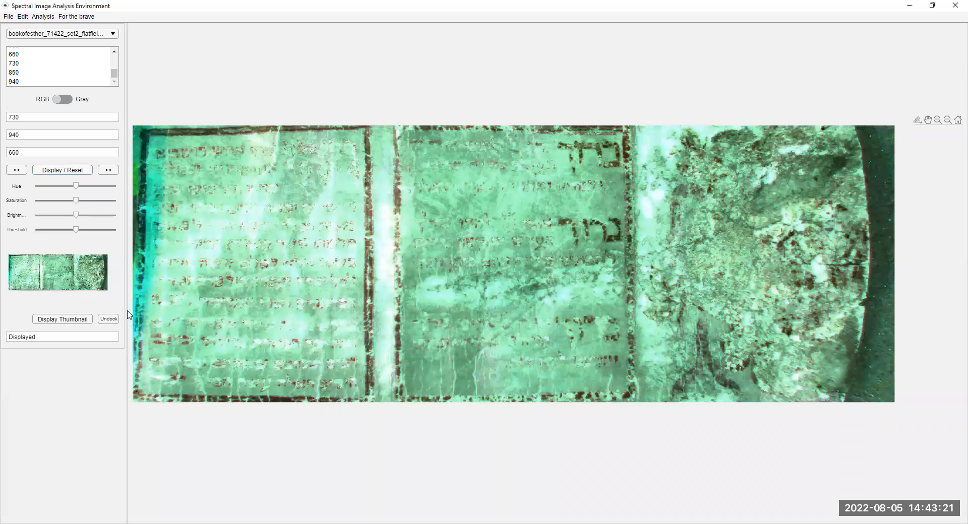
Step: Display bands 615, 520 and 590 as red, green and blue, and undock the reference thumbnail for comparison
{"action": "left_click_drag", "start_coordinate": [114, 74], "coordinate": [115, 66]}
{"action": "left_click", "coordinate": [74, 65]}
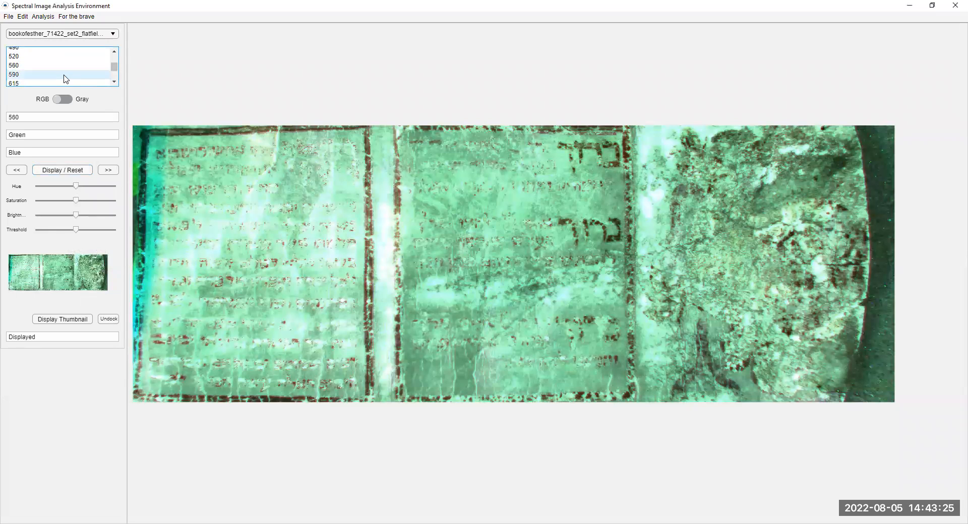
{"action": "left_click", "coordinate": [62, 83]}
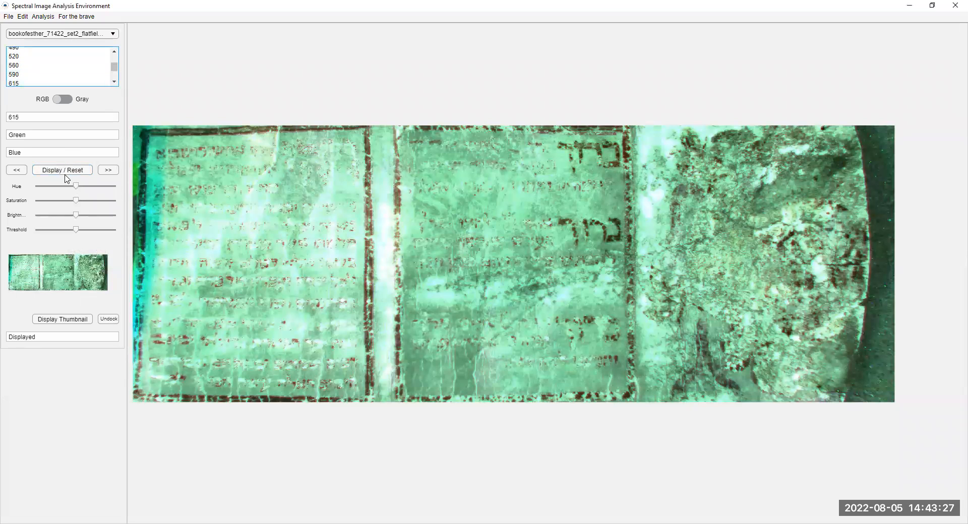
{"action": "left_click", "coordinate": [64, 174]}
{"action": "left_click", "coordinate": [36, 56]}
{"action": "left_click", "coordinate": [35, 75]}
{"action": "left_click", "coordinate": [62, 171]}
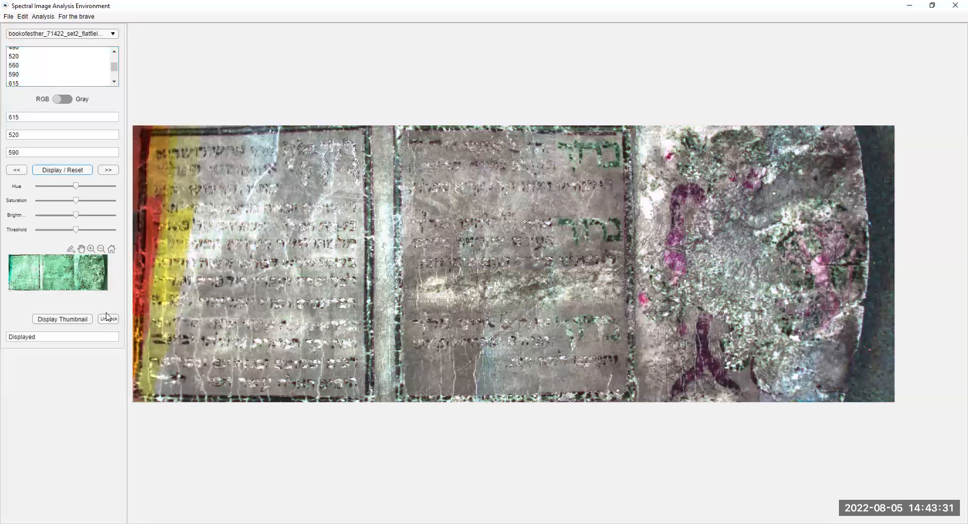
{"action": "left_click", "coordinate": [107, 318]}
{"action": "left_click", "coordinate": [108, 322]}
Step: Apply the Gaussian enhancement to the displayed 615, 520 and 590 composite
{"action": "left_click", "coordinate": [9, 20]}
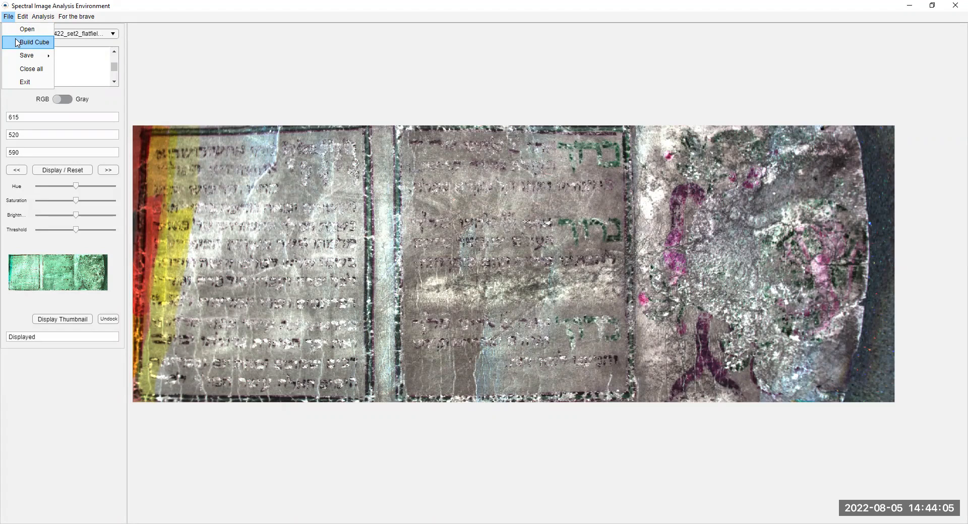
{"action": "mouse_move", "coordinate": [22, 56]}
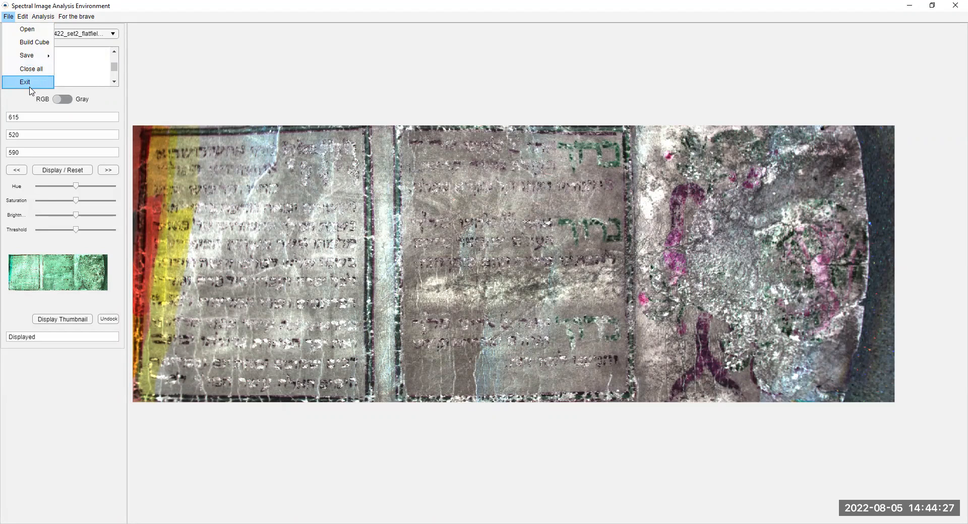
{"action": "mouse_move", "coordinate": [24, 18]}
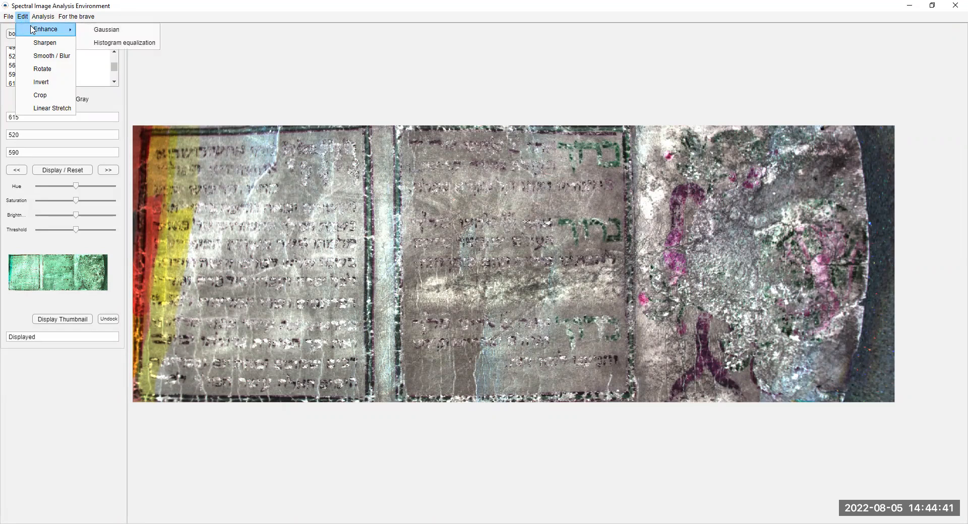
{"action": "left_click", "coordinate": [100, 31]}
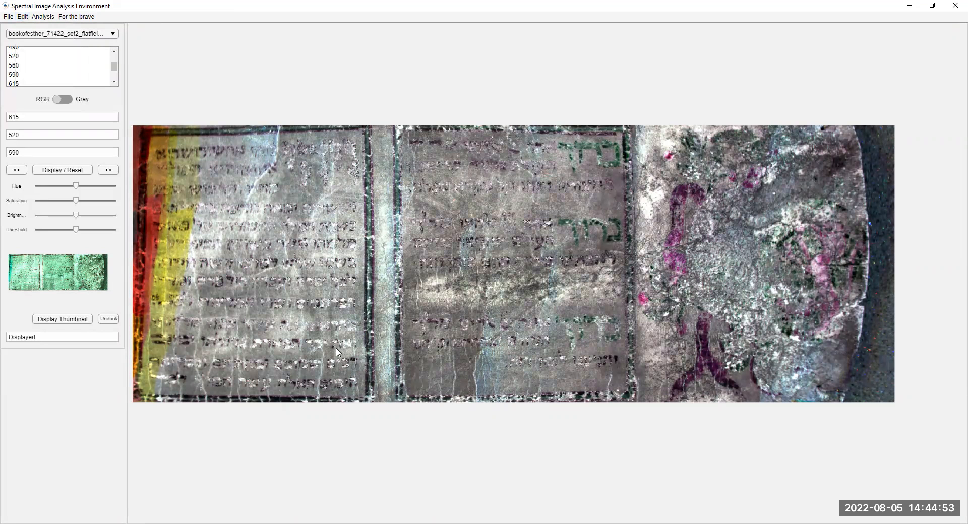
Step: Sharpen the displayed composite, and try the Smooth / Blur filter on it
{"action": "left_click", "coordinate": [25, 18]}
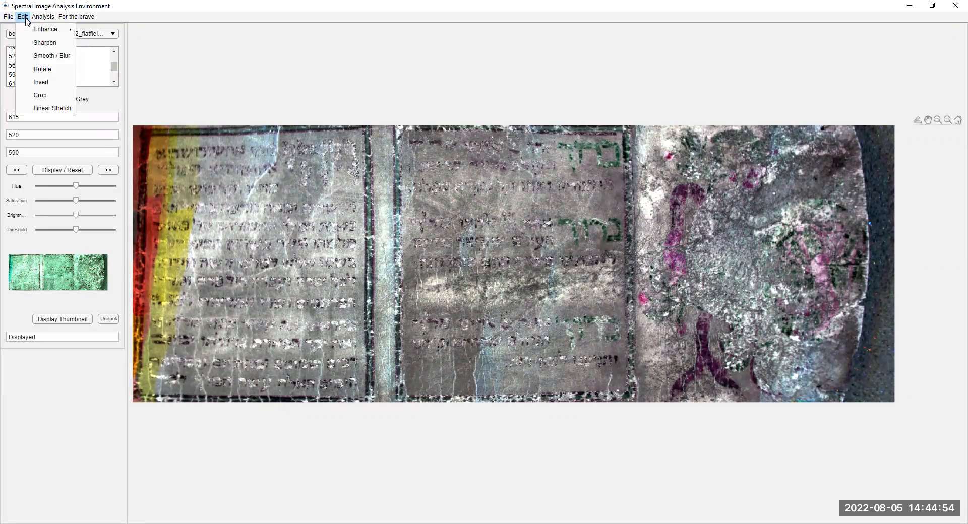
{"action": "left_click", "coordinate": [31, 44]}
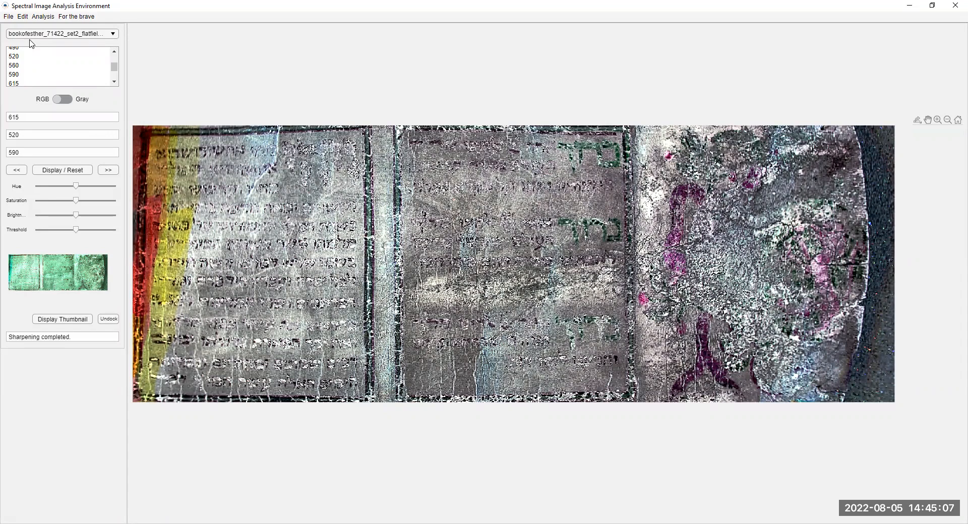
{"action": "left_click", "coordinate": [24, 16]}
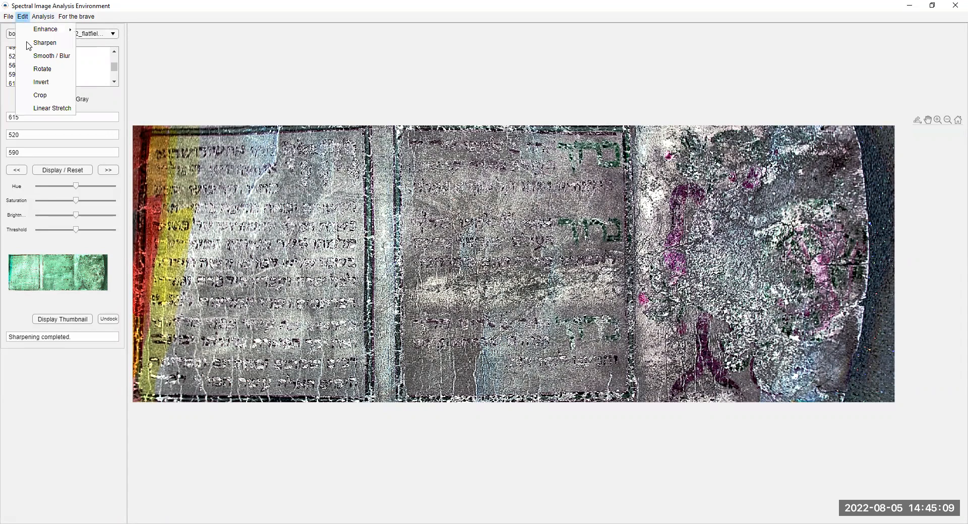
{"action": "left_click", "coordinate": [35, 56]}
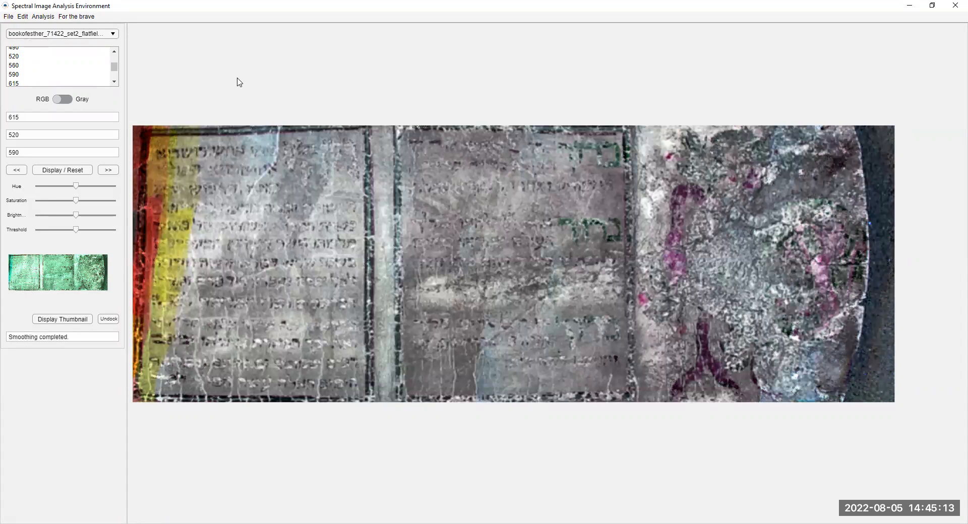
Step: Try the Rotate function on the composite, and invert its 615, 520 and 590 bands
{"action": "left_click", "coordinate": [25, 20]}
{"action": "left_click", "coordinate": [43, 69]}
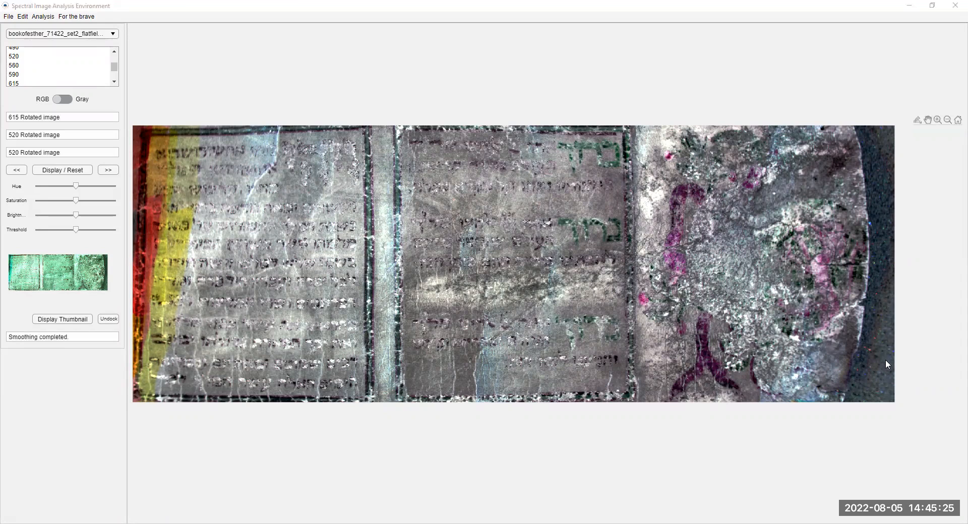
{"action": "left_click", "coordinate": [21, 16]}
{"action": "left_click", "coordinate": [22, 16]}
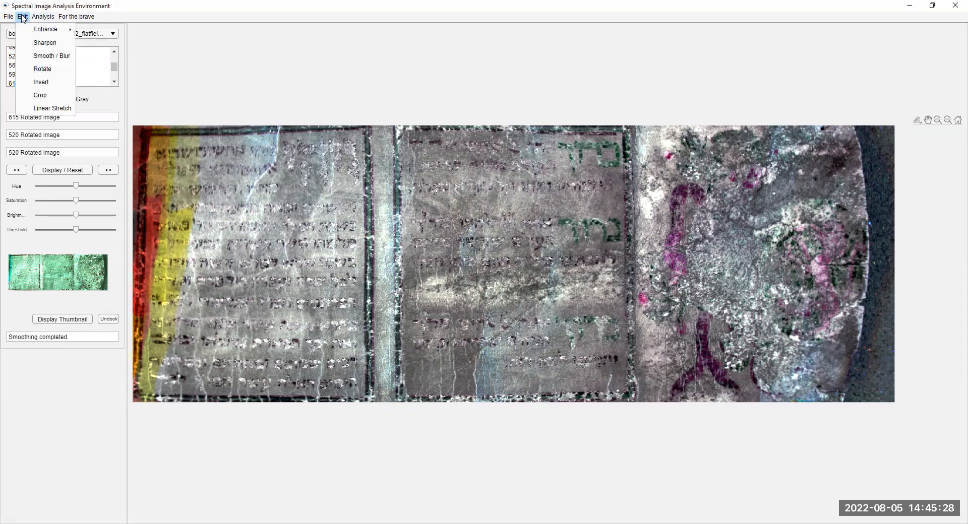
{"action": "left_click", "coordinate": [42, 82]}
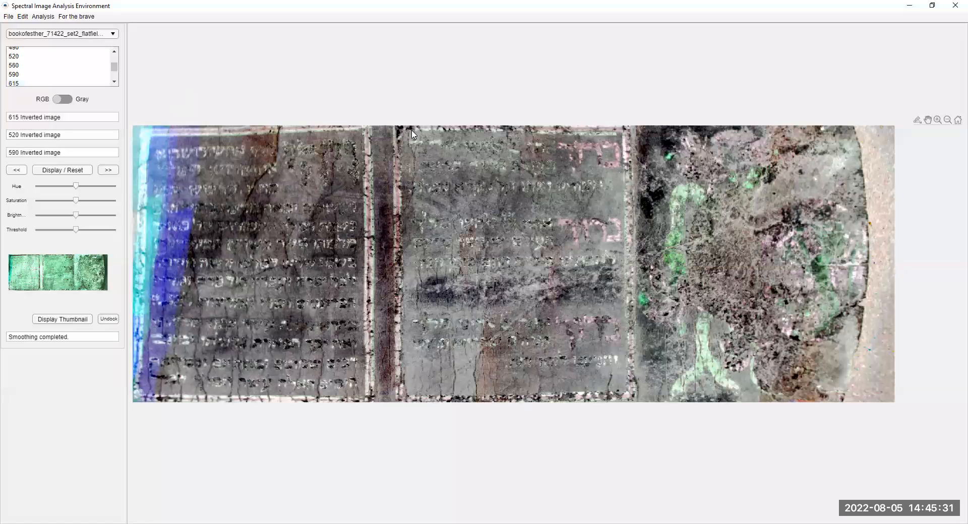
Step: Crop the inverted composite to the middle text panel and apply a linear stretch to the cropped image
{"action": "left_click", "coordinate": [21, 18]}
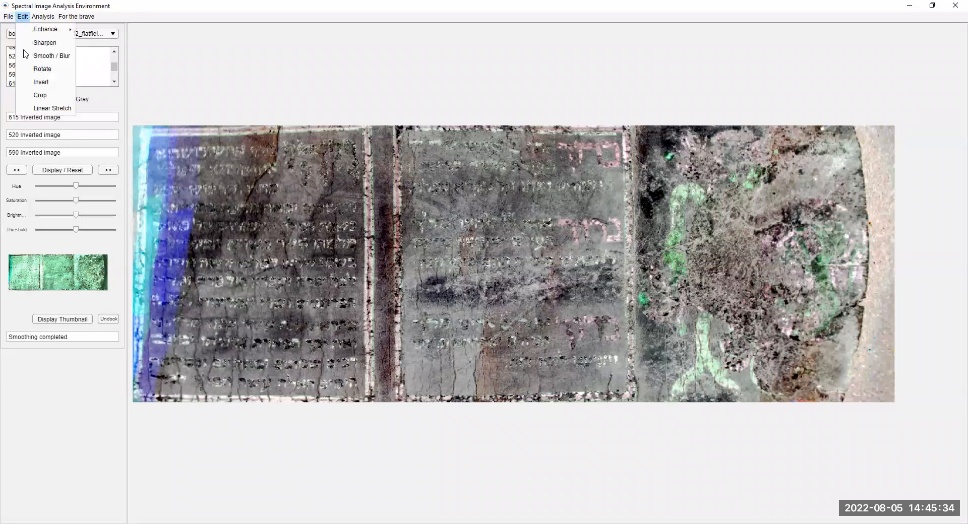
{"action": "left_click", "coordinate": [41, 93]}
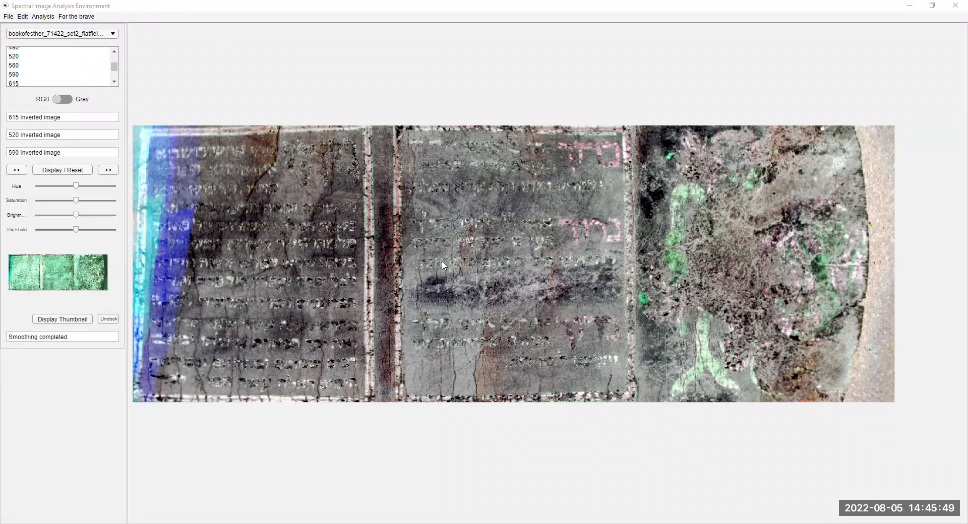
{"action": "mouse_move", "coordinate": [443, 266]}
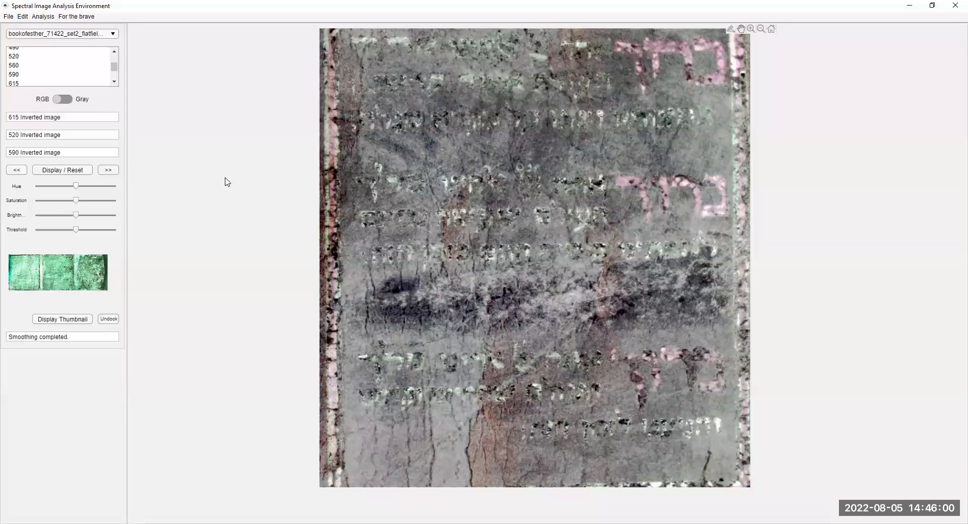
{"action": "left_click", "coordinate": [23, 17]}
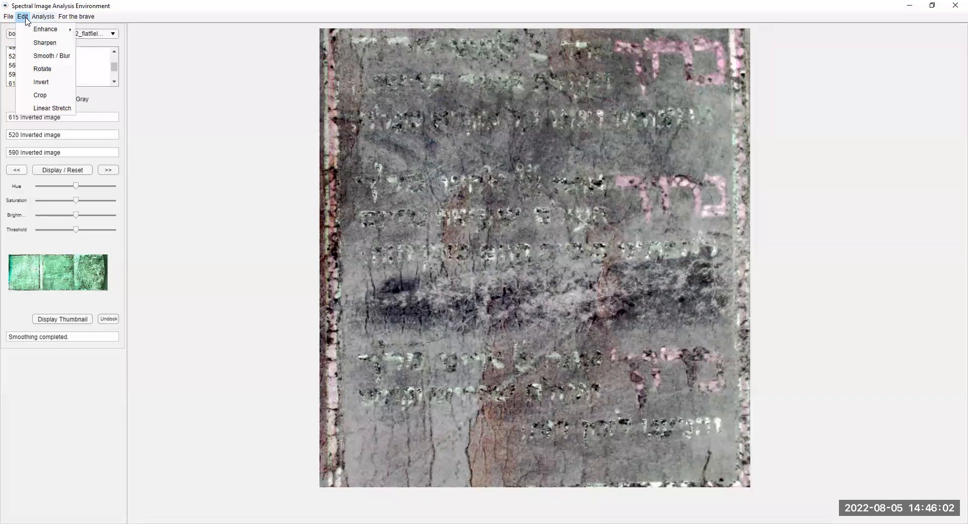
{"action": "left_click", "coordinate": [63, 111]}
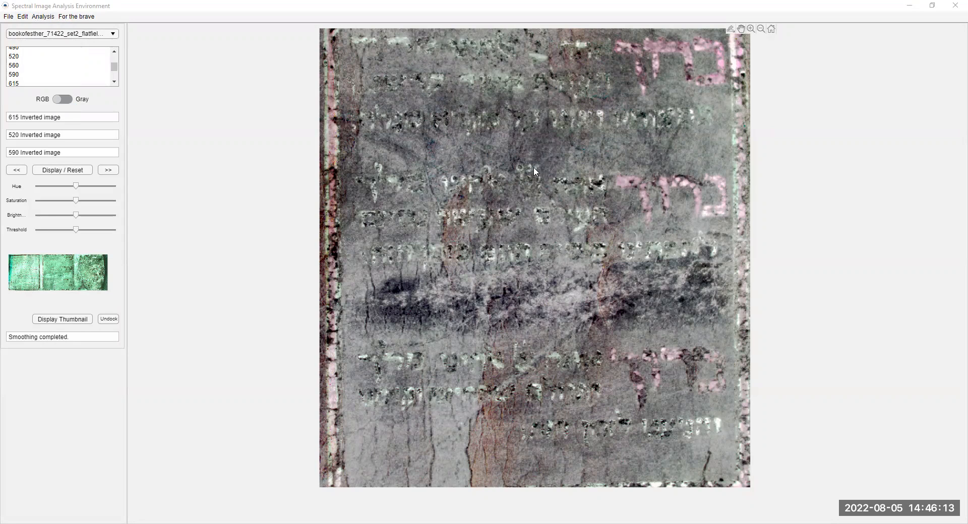
{"action": "left_click", "coordinate": [42, 16]}
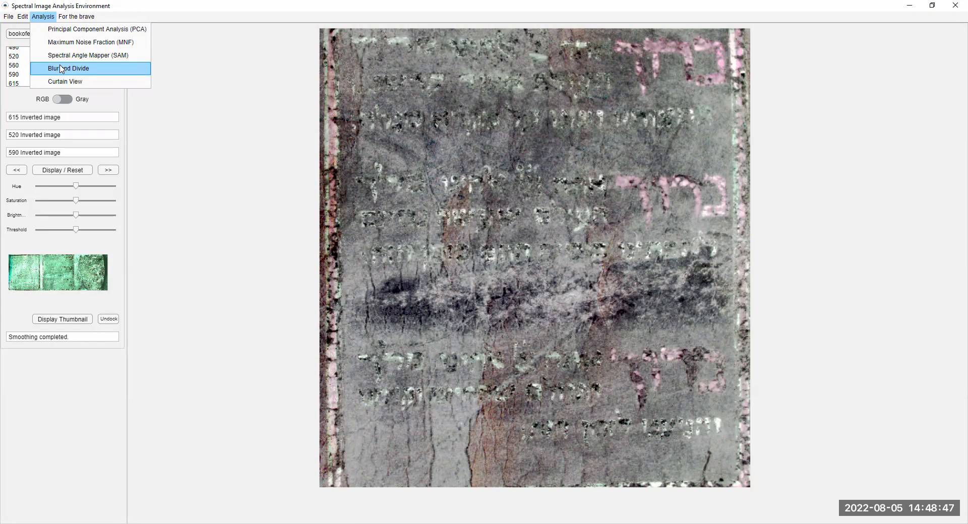
{"action": "mouse_move", "coordinate": [81, 16]}
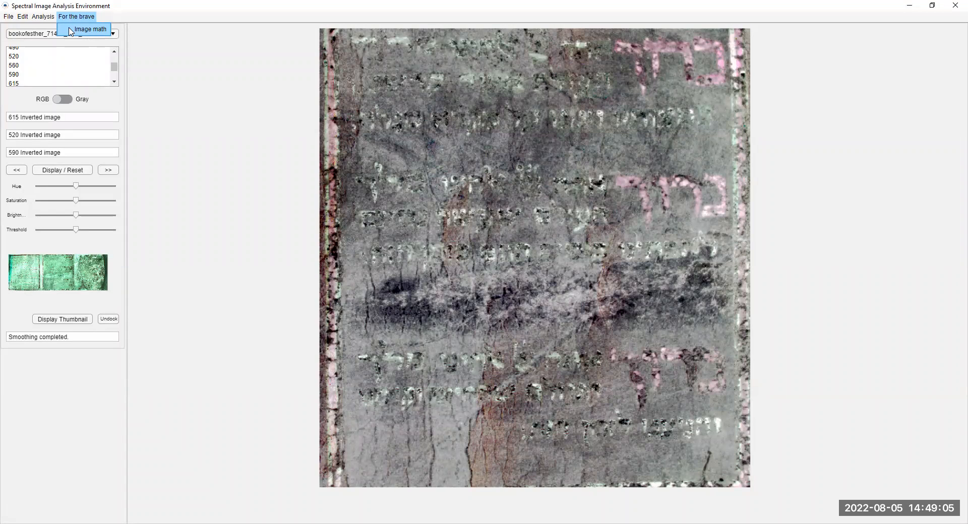
{"action": "left_click", "coordinate": [196, 177]}
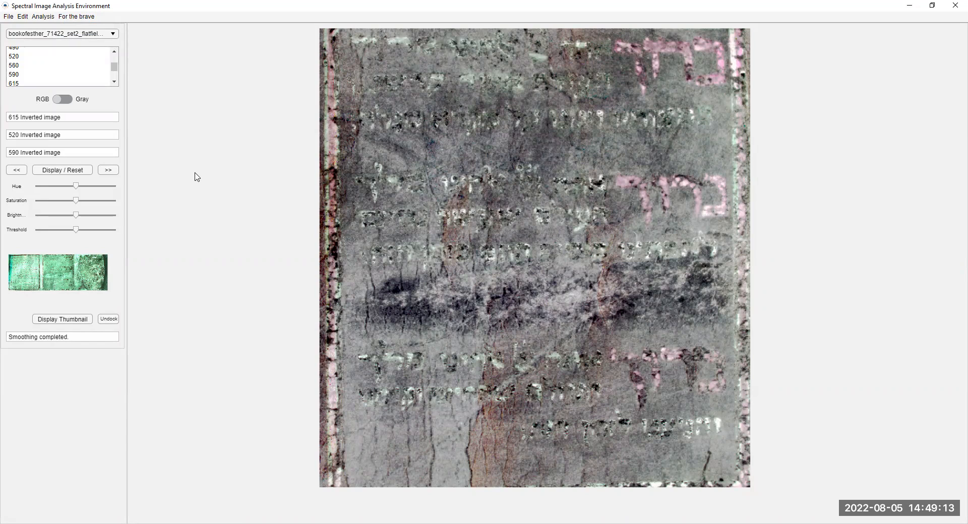
{"action": "left_click", "coordinate": [39, 19]}
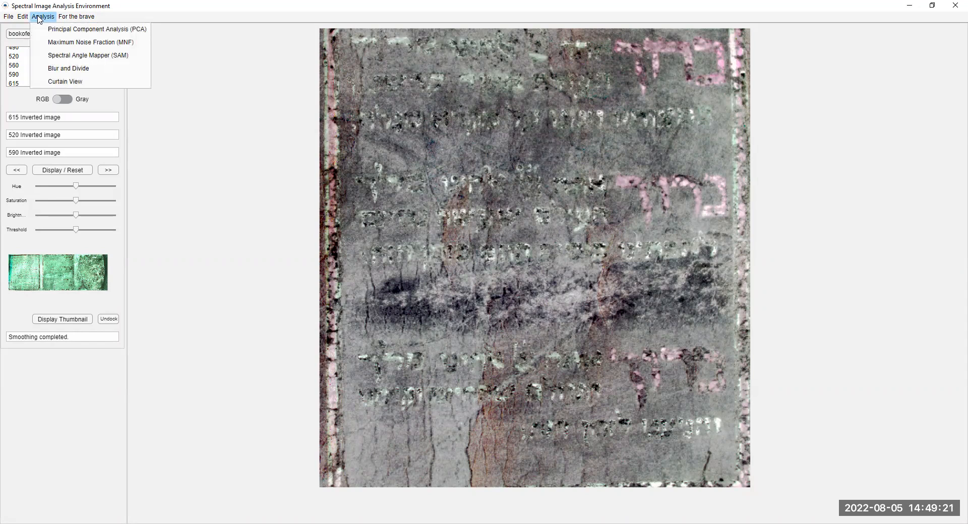
{"action": "left_click", "coordinate": [252, 73]}
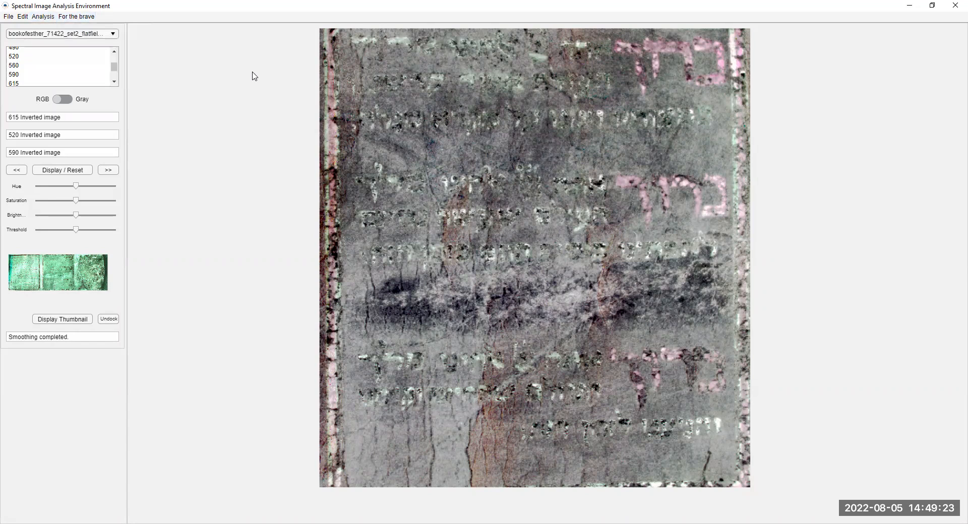
{"action": "mouse_move", "coordinate": [559, 32]}
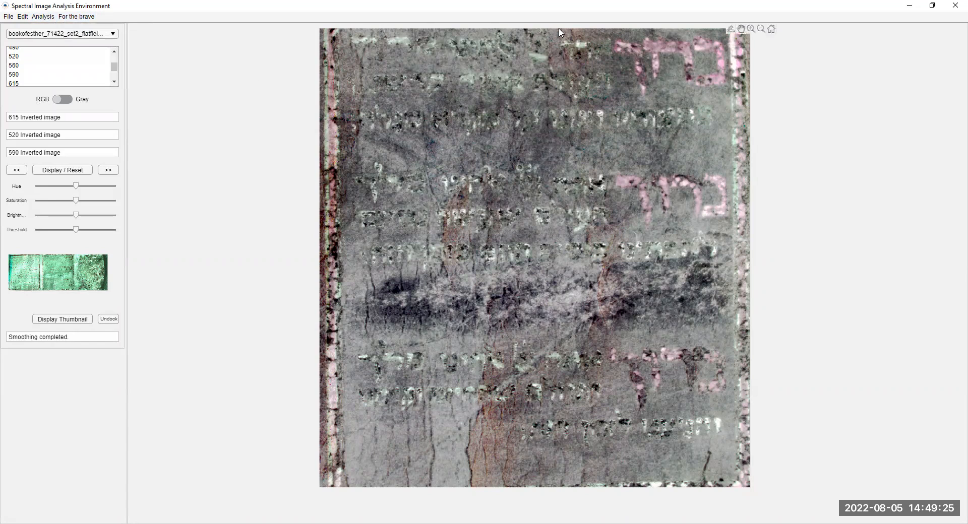